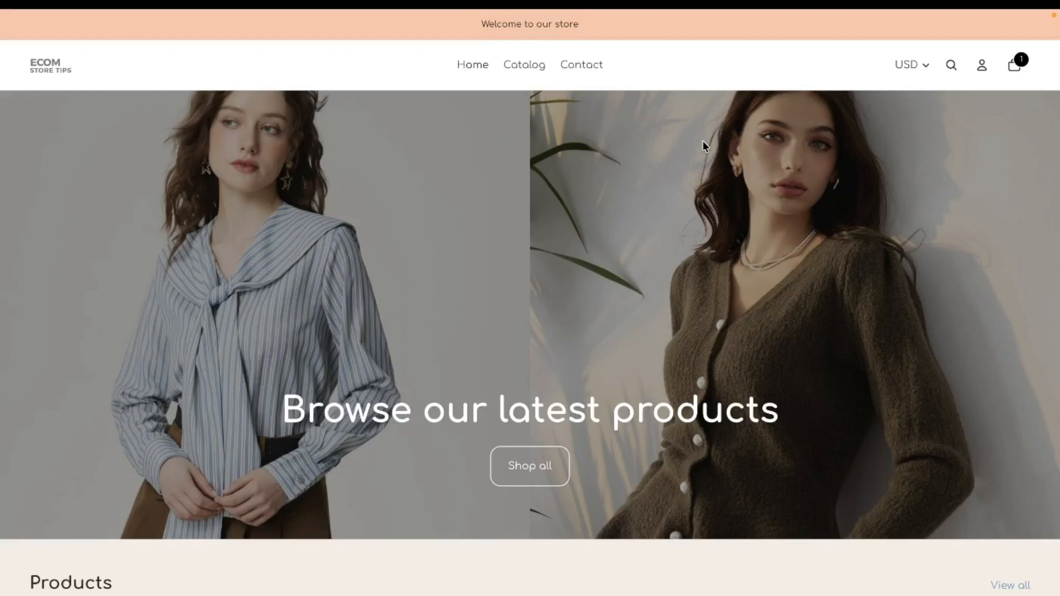
Step: Open the Nex Discount: Capping Discount app listing and start a new discount in the Nex Discounts app in the Shopify admin
{"action": "mouse_move", "coordinate": [2, 207]}
{"action": "left_click", "coordinate": [45, 234]}
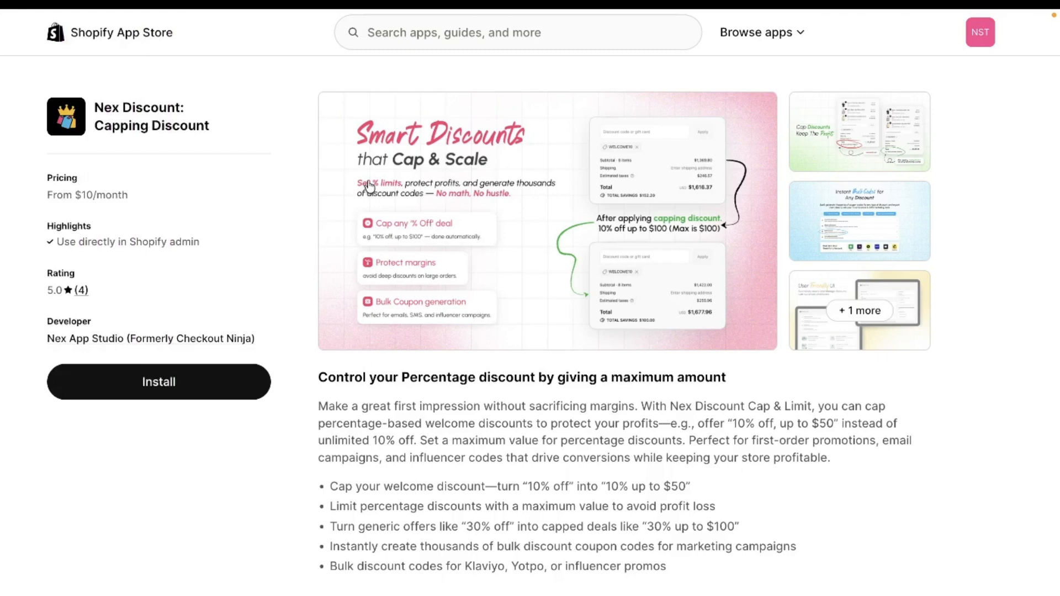
{"action": "mouse_move", "coordinate": [3, 166]}
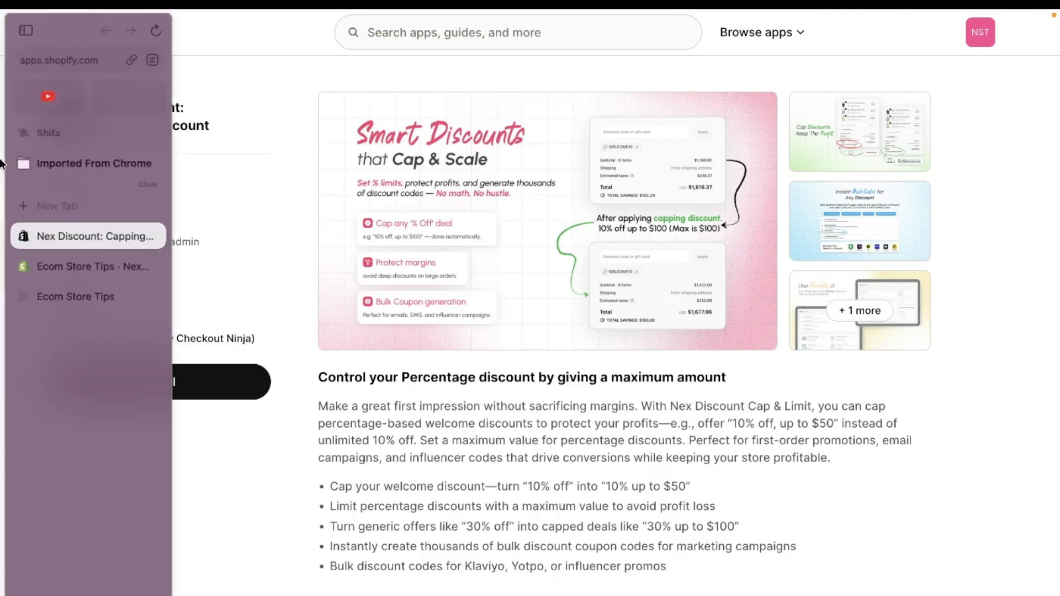
{"action": "left_click", "coordinate": [70, 263]}
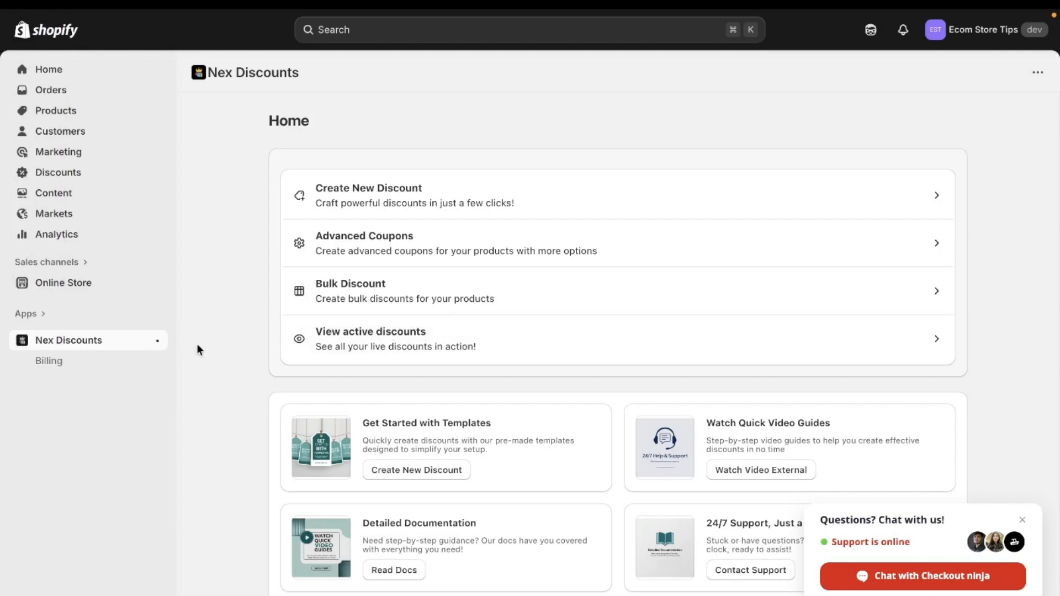
{"action": "left_click", "coordinate": [391, 202]}
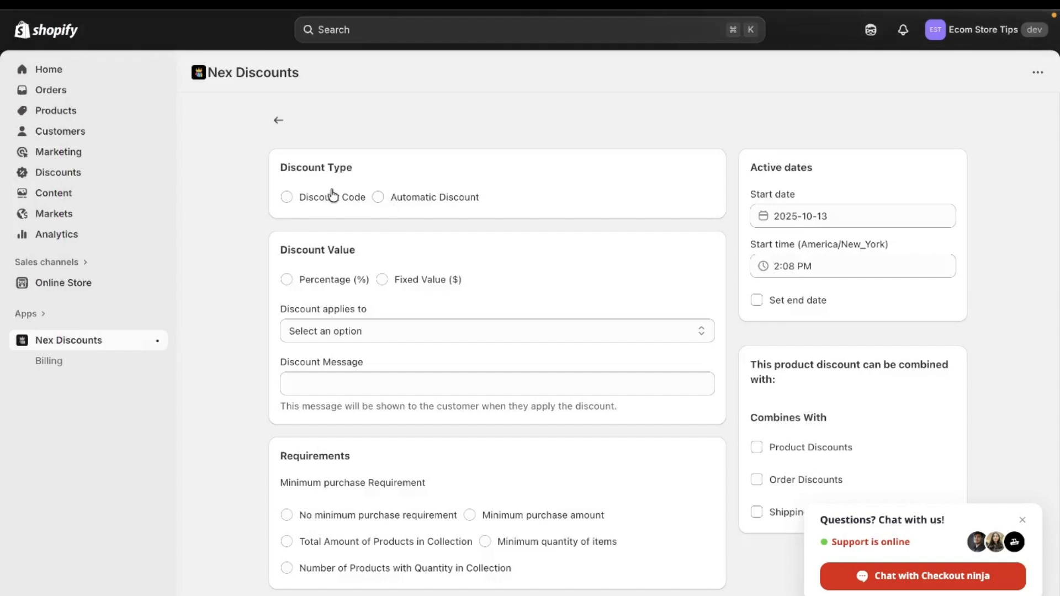
Step: Set the discount type to Discount Code and enter FLAT40%OFF as the code
{"action": "left_click", "coordinate": [332, 196]}
{"action": "left_click", "coordinate": [355, 253]}
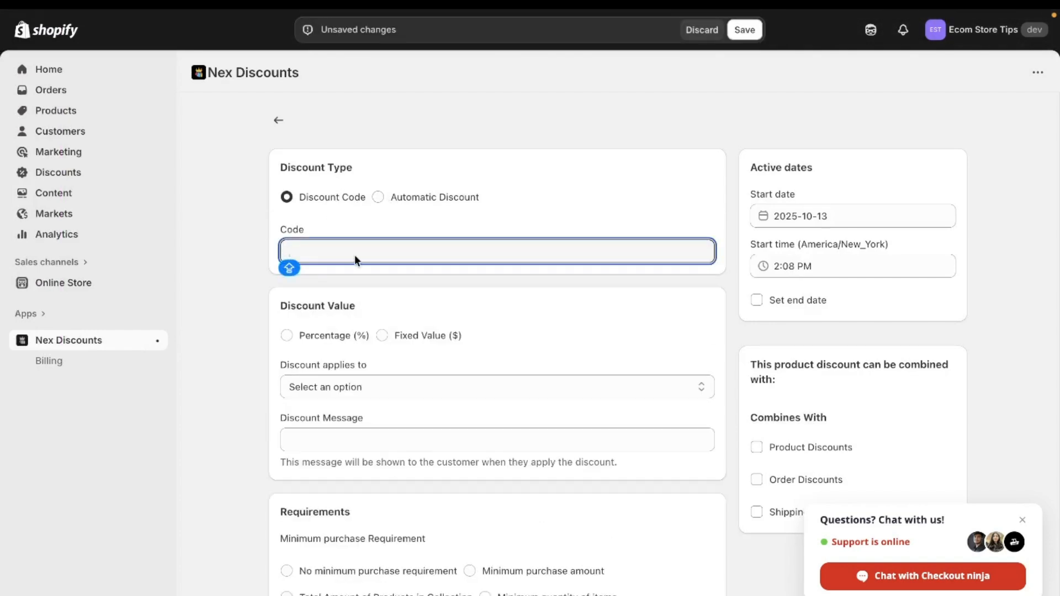
{"action": "type", "text": "FLAT40"}
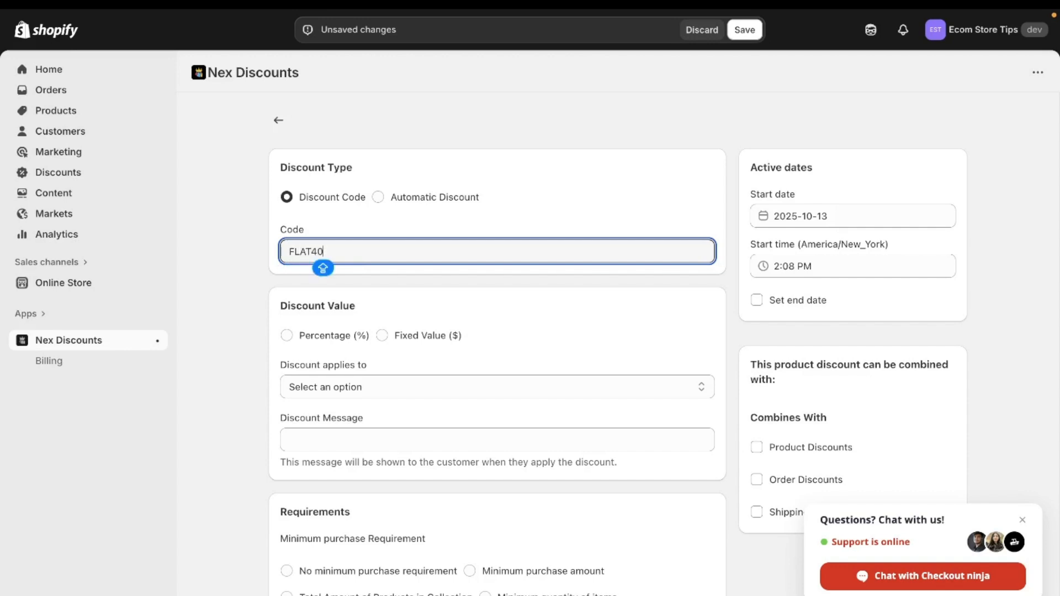
{"action": "type", "text": "%OFF"}
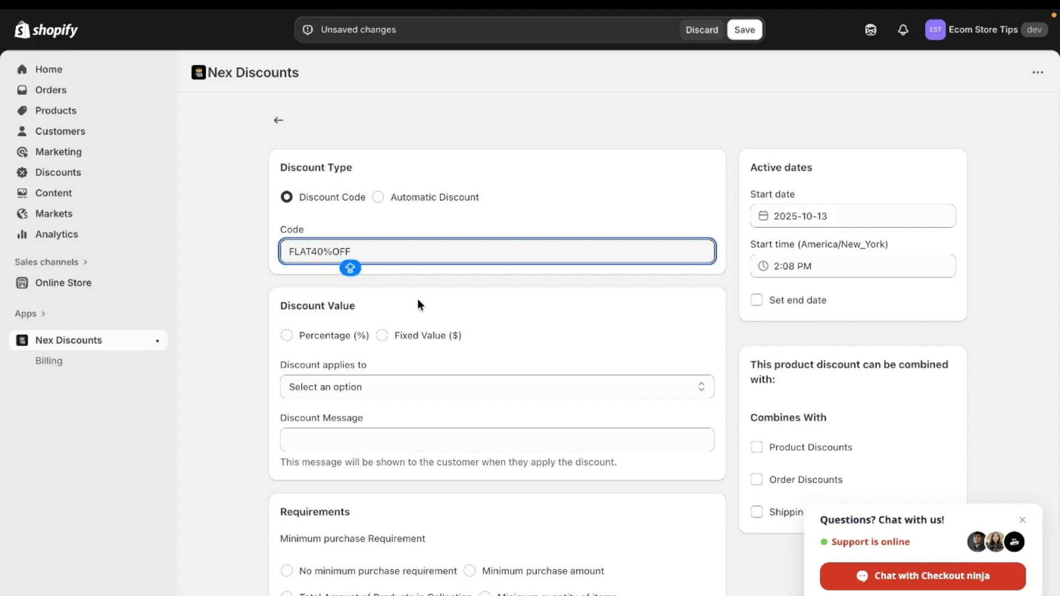
Step: Make the discount value a percentage of 40 with a capping amount of 200
{"action": "left_click", "coordinate": [342, 335]}
{"action": "left_click", "coordinate": [336, 385]}
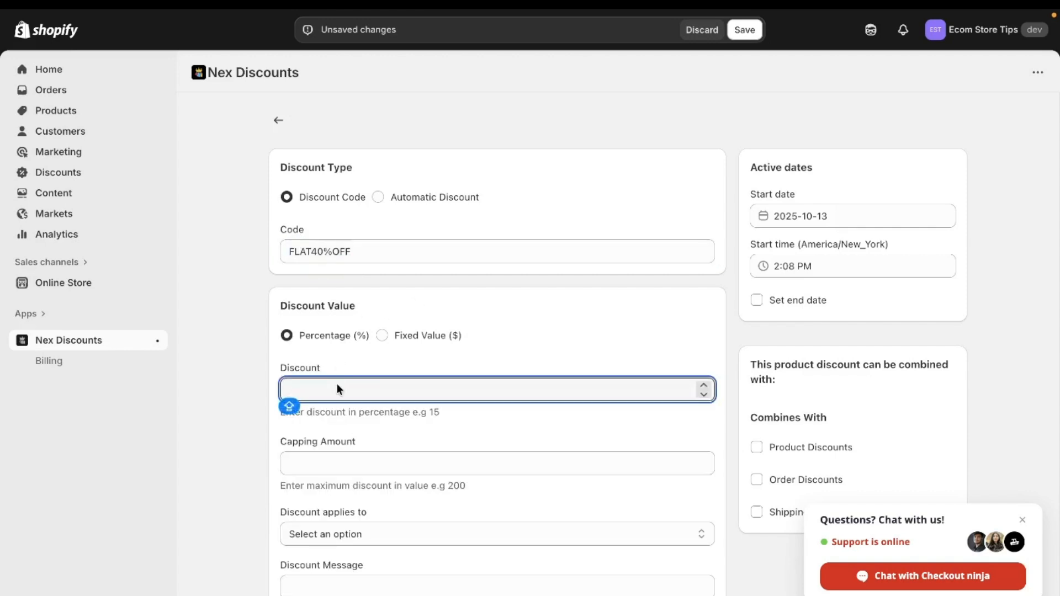
{"action": "type", "text": "40"}
{"action": "left_click", "coordinate": [357, 463]}
{"action": "type", "text": "2"}
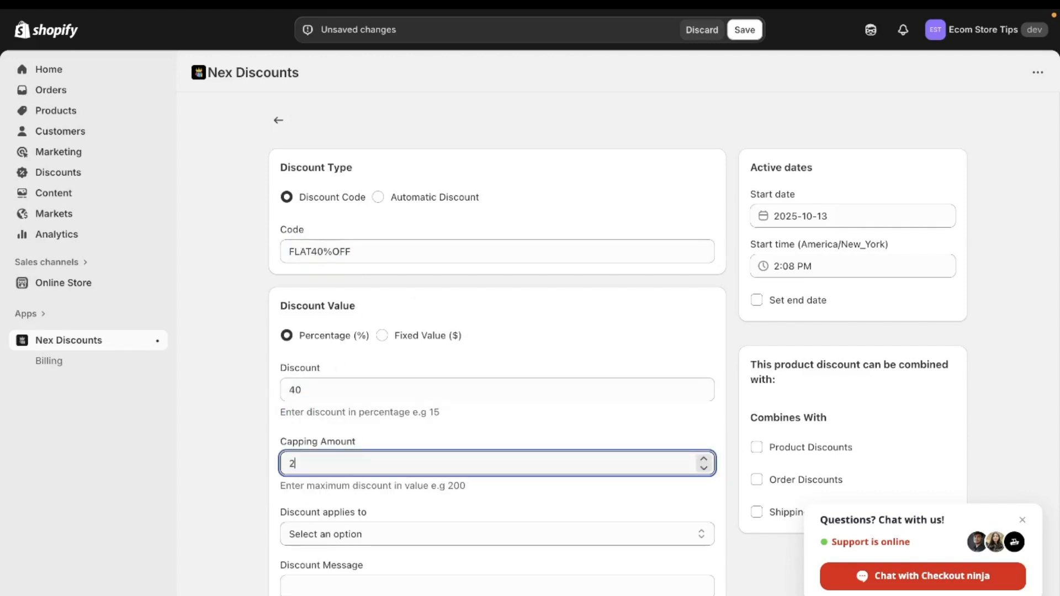
{"action": "type", "text": "00"}
{"action": "left_click", "coordinate": [485, 501]}
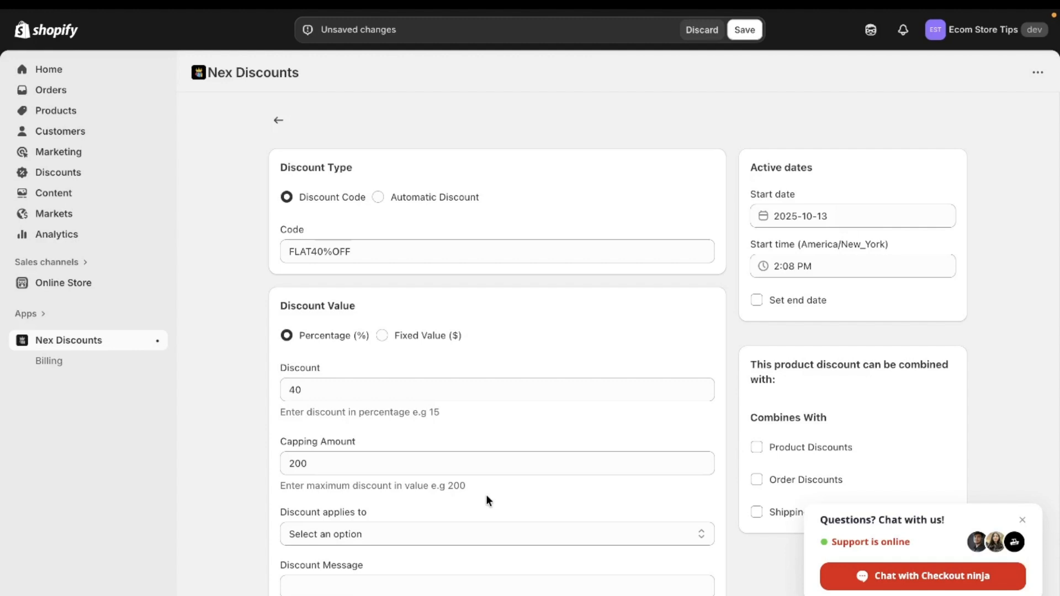
{"action": "left_click", "coordinate": [323, 467]}
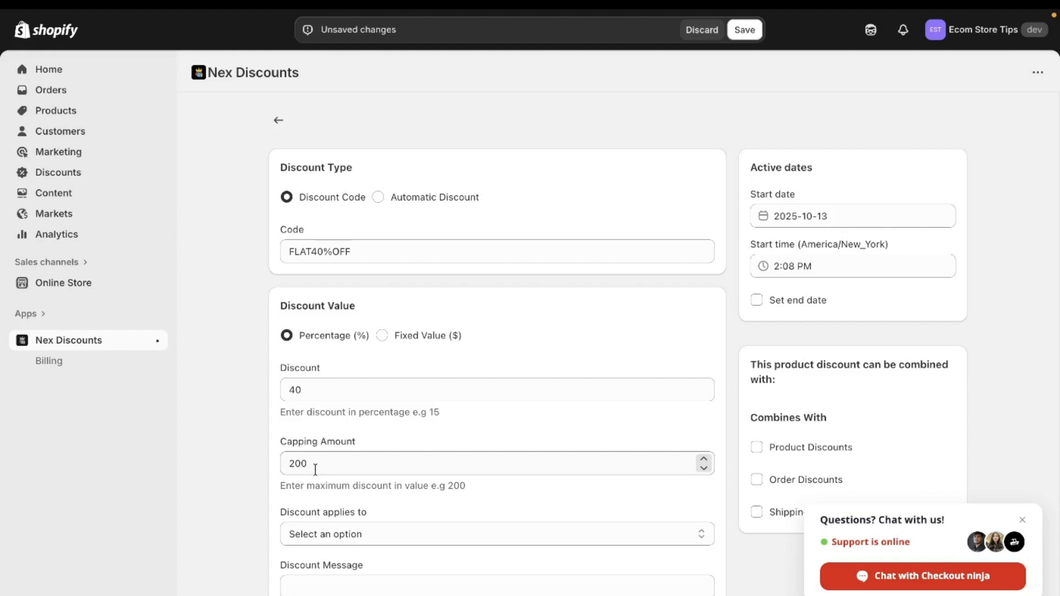
Step: Make the discount apply to all products
{"action": "scroll", "coordinate": [338, 531], "scroll_direction": "down", "scroll_amount": 5}
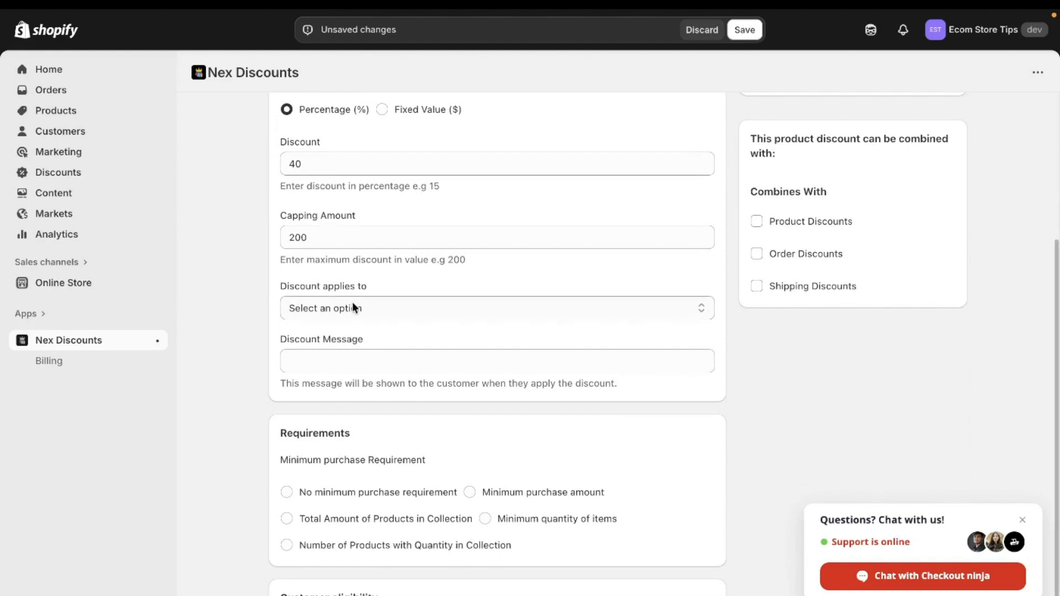
{"action": "left_click", "coordinate": [353, 307]}
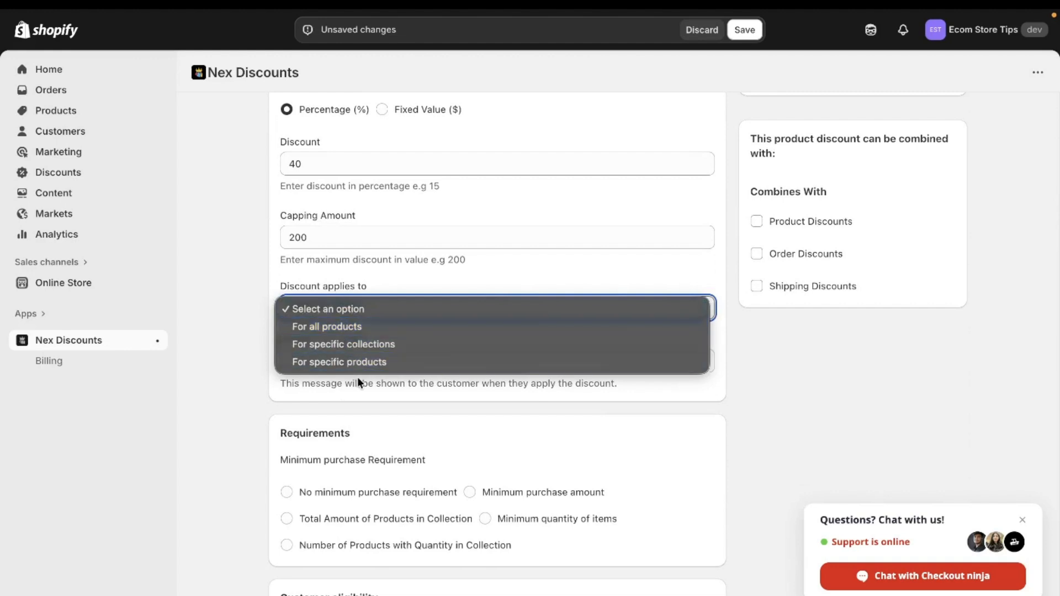
{"action": "left_click", "coordinate": [358, 327]}
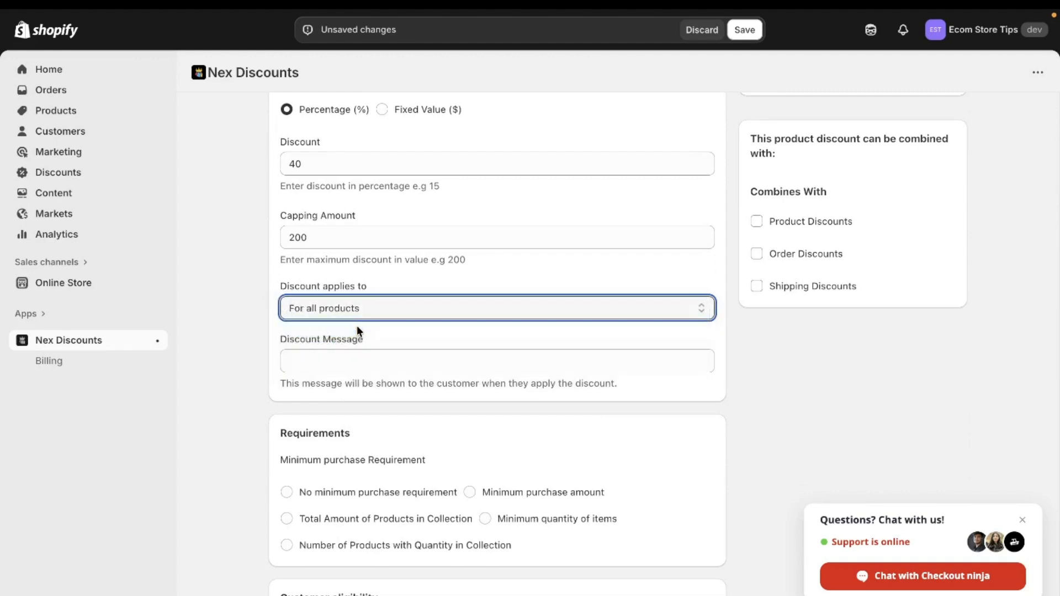
Step: Set the discount to require no minimum purchase and make all customers eligible
{"action": "scroll", "coordinate": [357, 327], "scroll_direction": "down", "scroll_amount": 2}
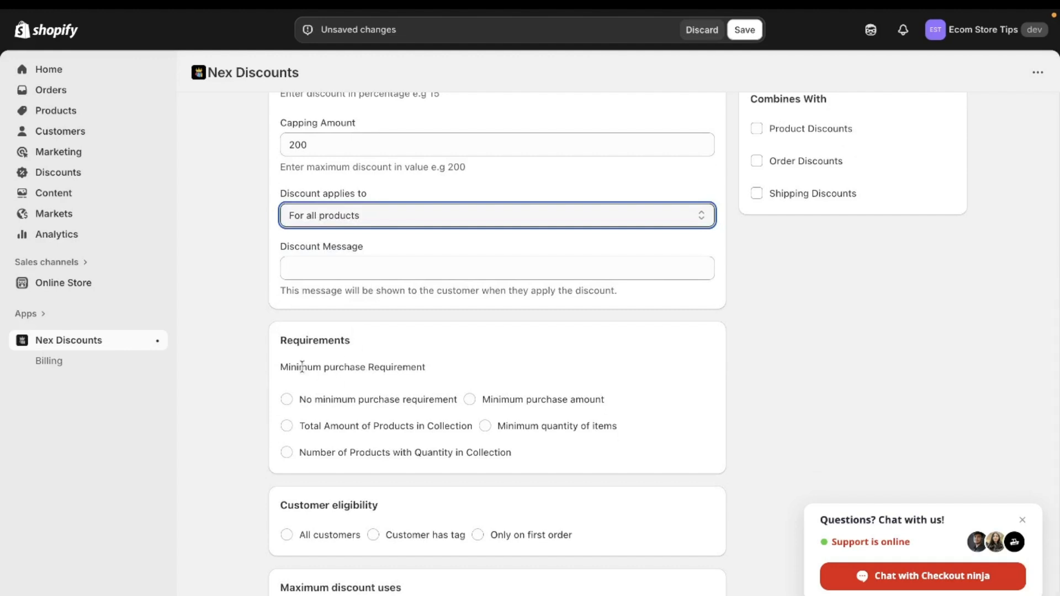
{"action": "left_click", "coordinate": [334, 408]}
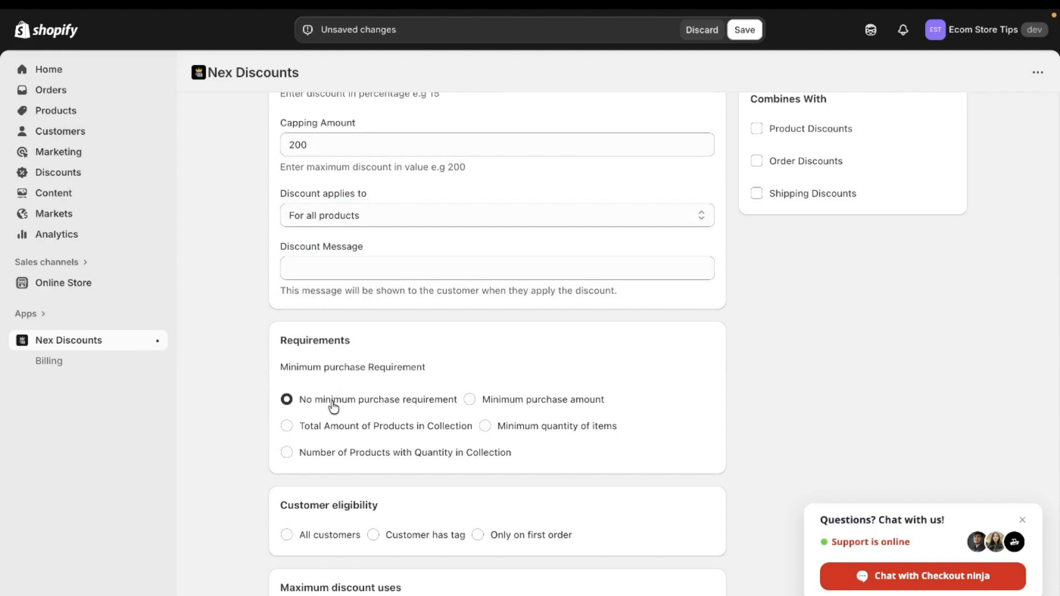
{"action": "left_click", "coordinate": [329, 539]}
{"action": "scroll", "coordinate": [497, 342], "scroll_direction": "down", "scroll_amount": 1}
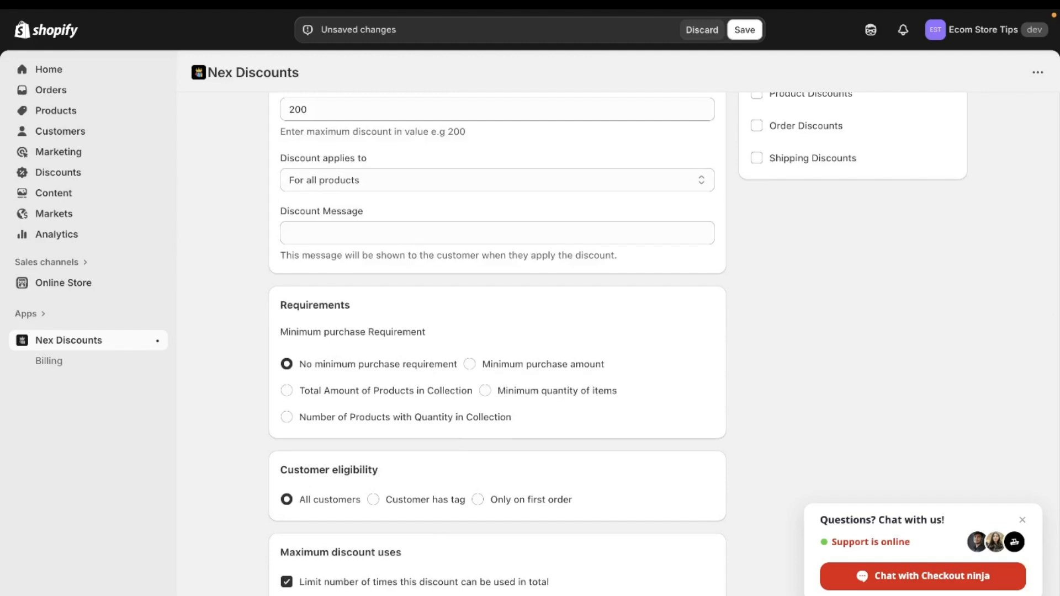
Step: Save the new discount and copy the FLAT40%OFF code from the store's Discounts list
{"action": "scroll", "coordinate": [523, 362], "scroll_direction": "up", "scroll_amount": 6}
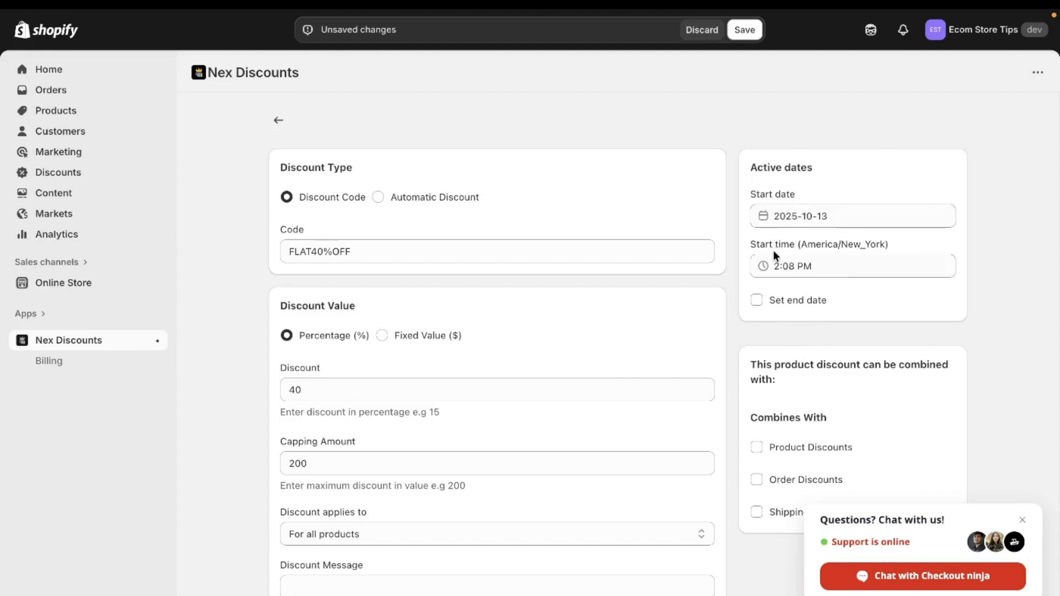
{"action": "scroll", "coordinate": [772, 254], "scroll_direction": "down", "scroll_amount": 2}
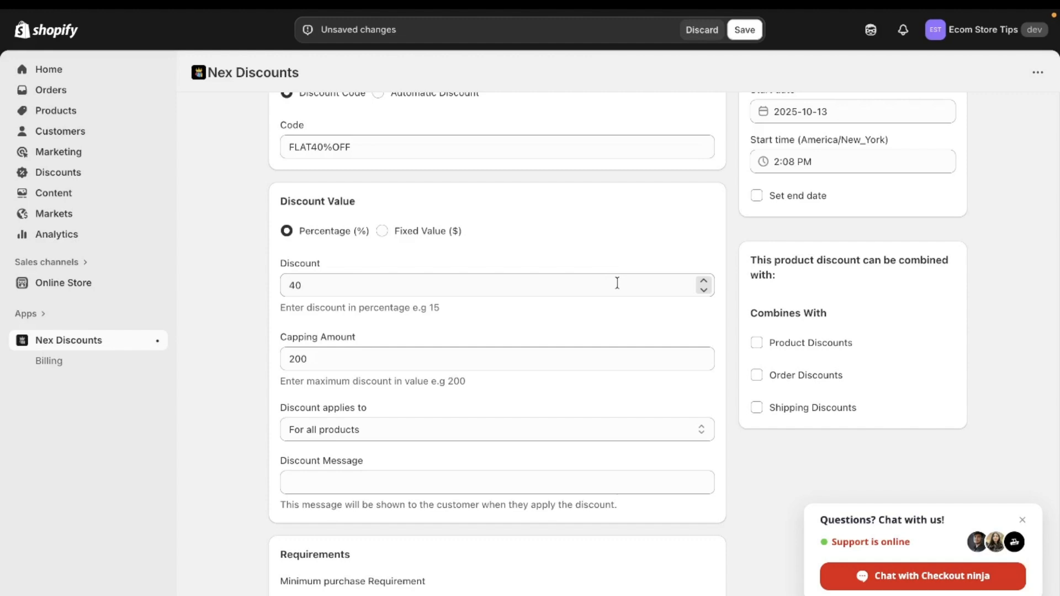
{"action": "left_click", "coordinate": [741, 31]}
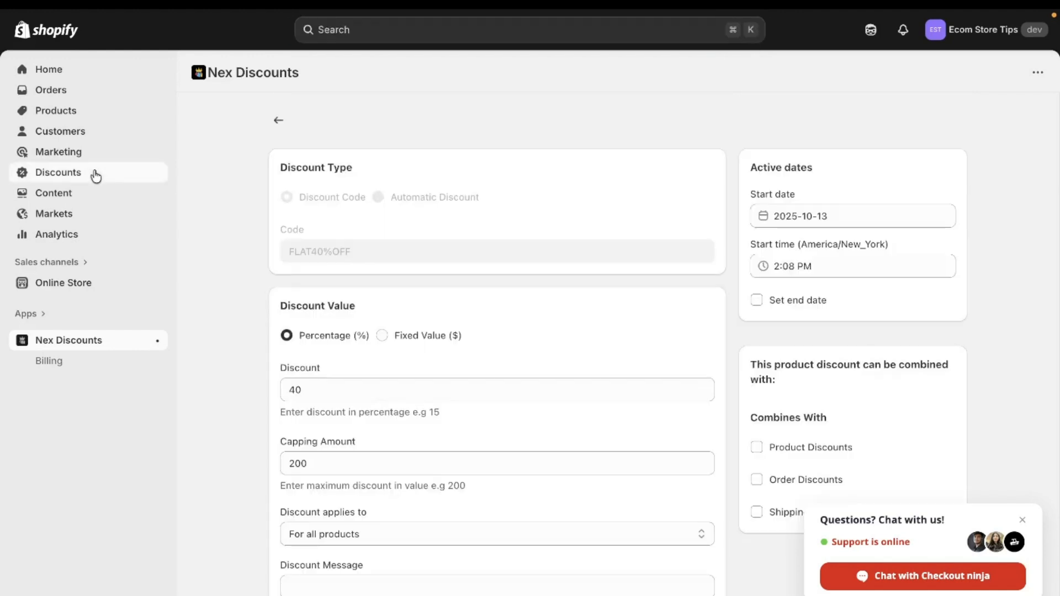
{"action": "left_click", "coordinate": [96, 176]}
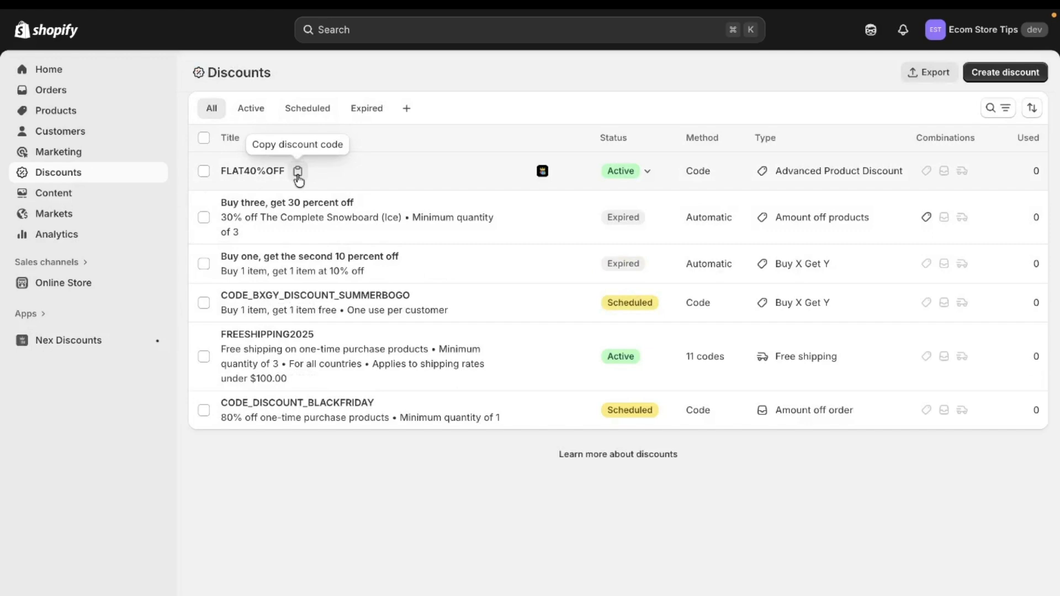
{"action": "left_click", "coordinate": [297, 172]}
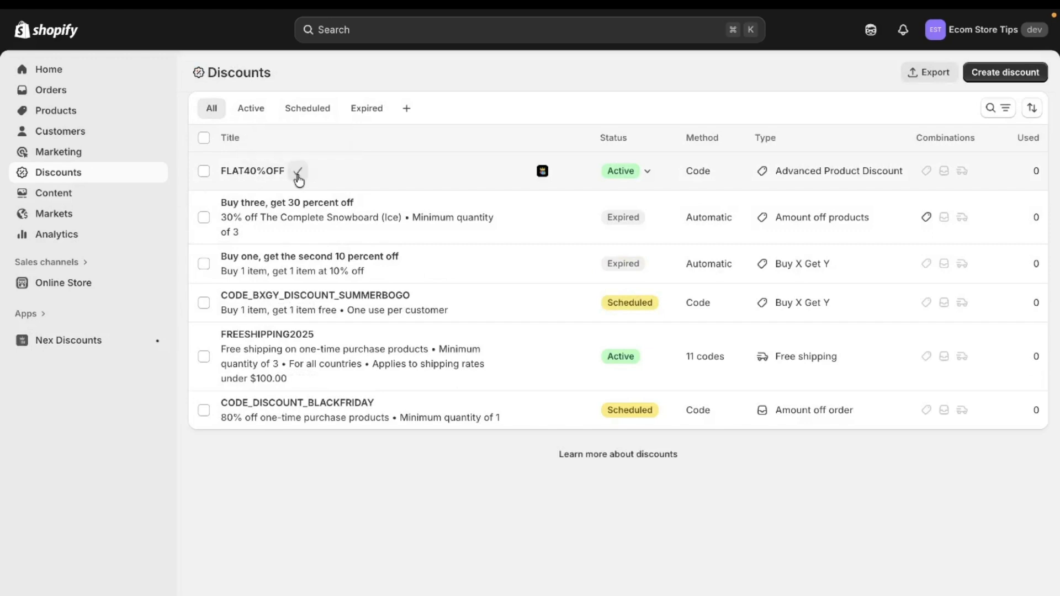
Step: Switch to the storefront and start checkout for one Embroidered Peplum Cotton Top
{"action": "mouse_move", "coordinate": [1, 269]}
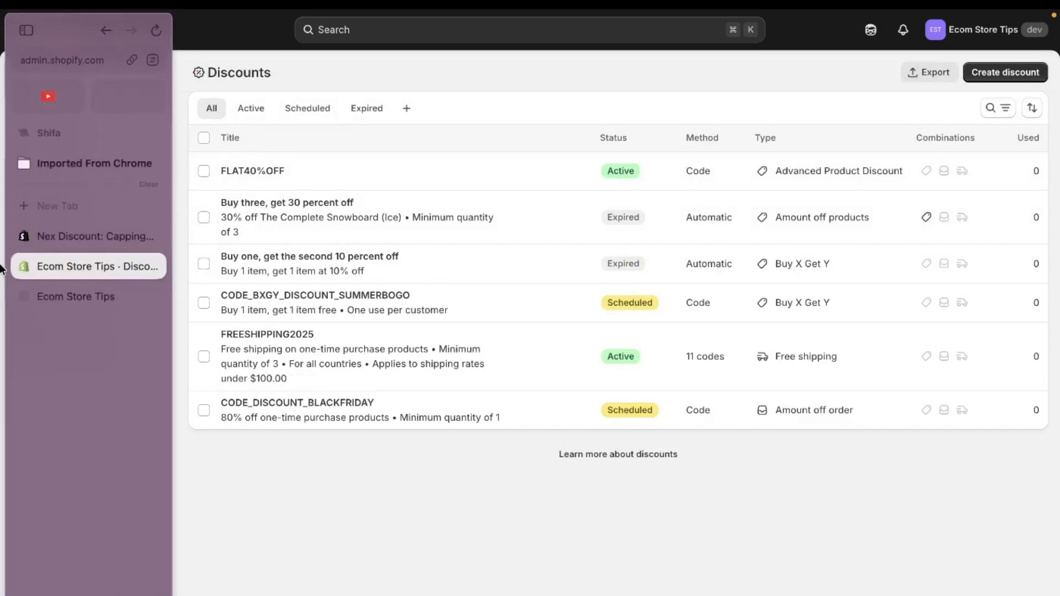
{"action": "left_click", "coordinate": [45, 299]}
{"action": "scroll", "coordinate": [463, 346], "scroll_direction": "down", "scroll_amount": 10}
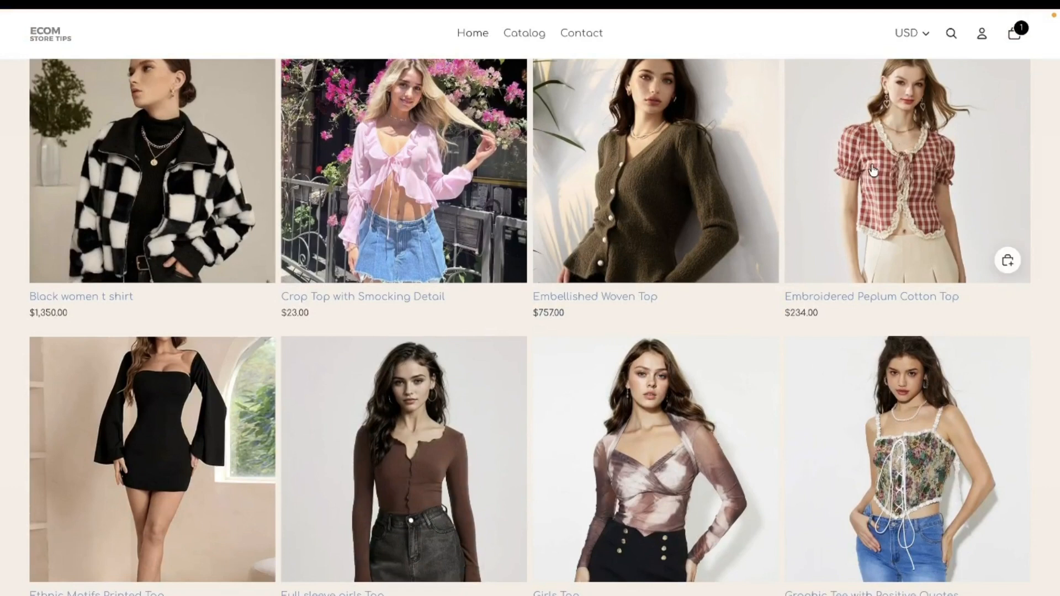
{"action": "left_click", "coordinate": [851, 224]}
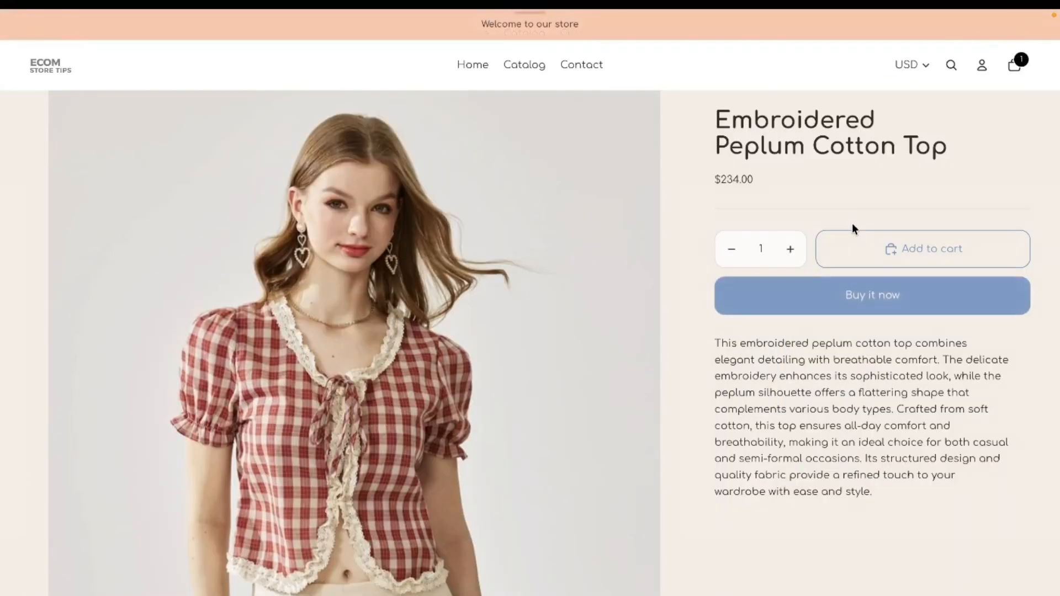
{"action": "left_click", "coordinate": [888, 281]}
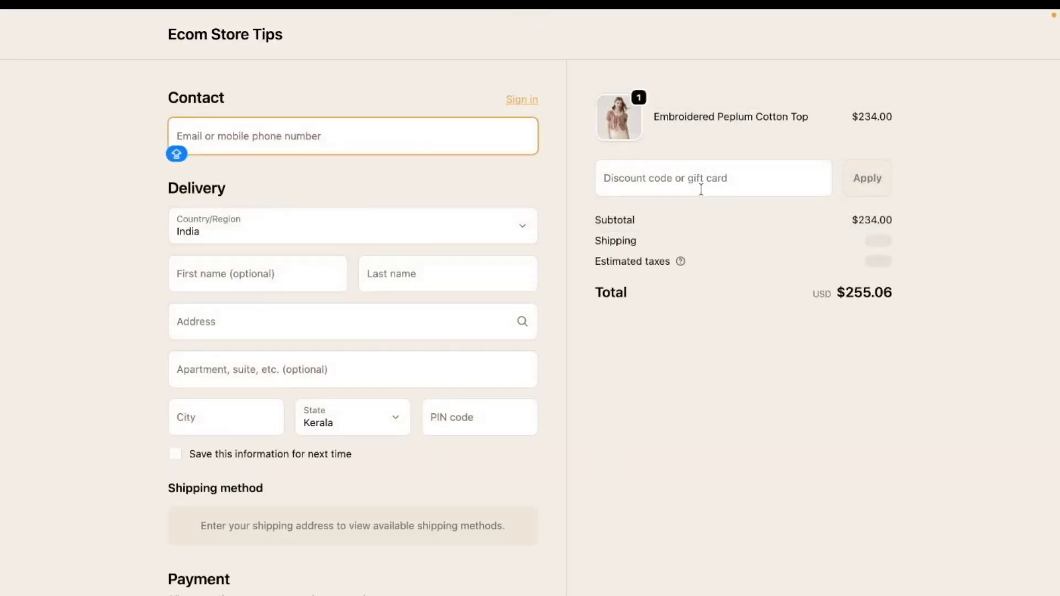
Step: Apply the discount code FLAT40%OFF to the Embroidered Peplum Cotton Top order at checkout
{"action": "left_click", "coordinate": [700, 186]}
{"action": "type", "text": "FLAT40%OFF"}
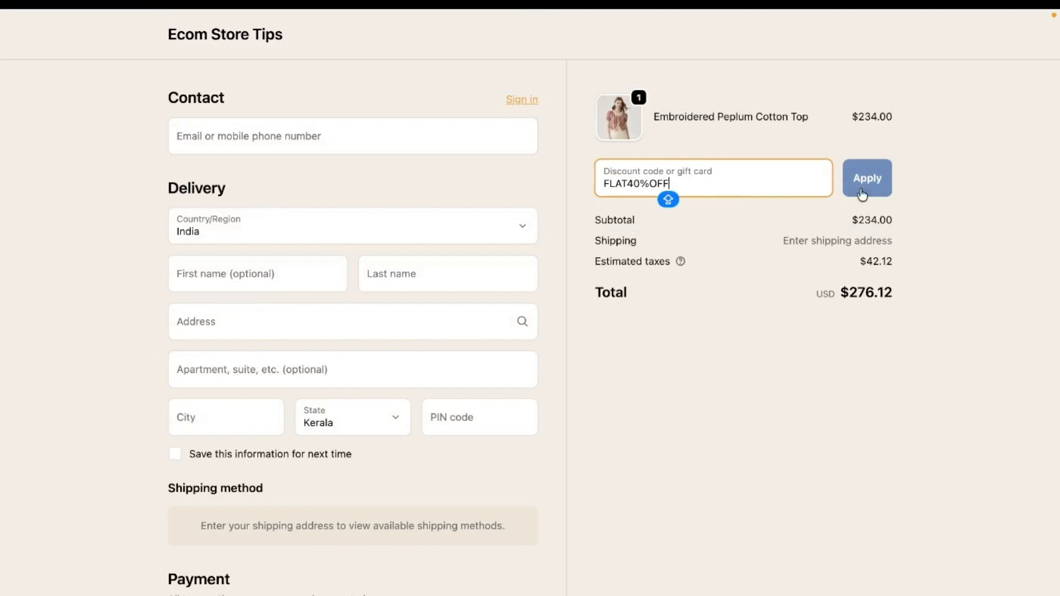
{"action": "left_click", "coordinate": [861, 182]}
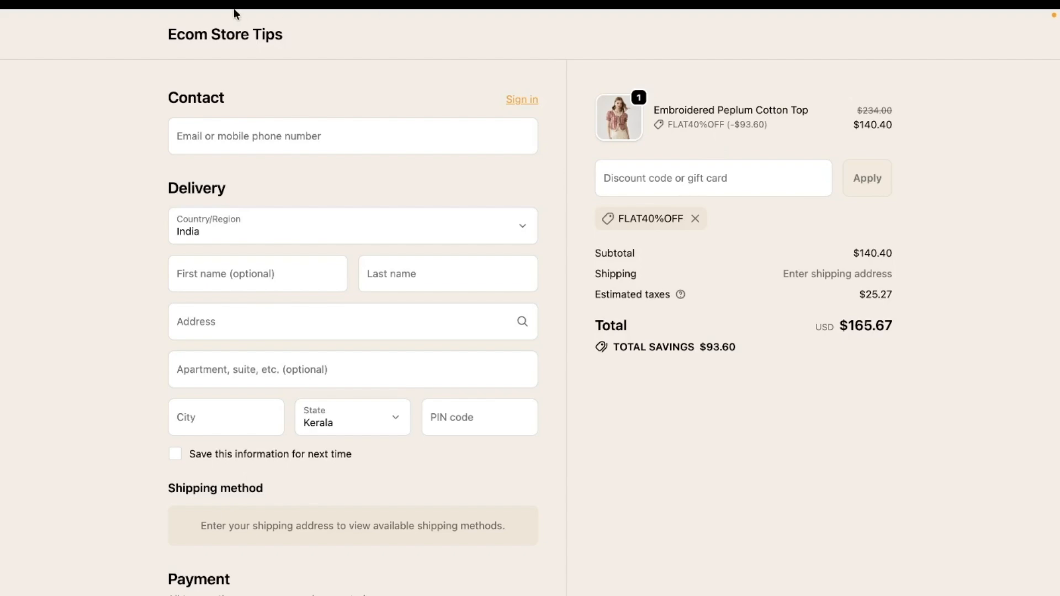
Step: Return to the store's home page and start checkout for one Ethnic Motifs Printed Top
{"action": "left_click", "coordinate": [248, 36]}
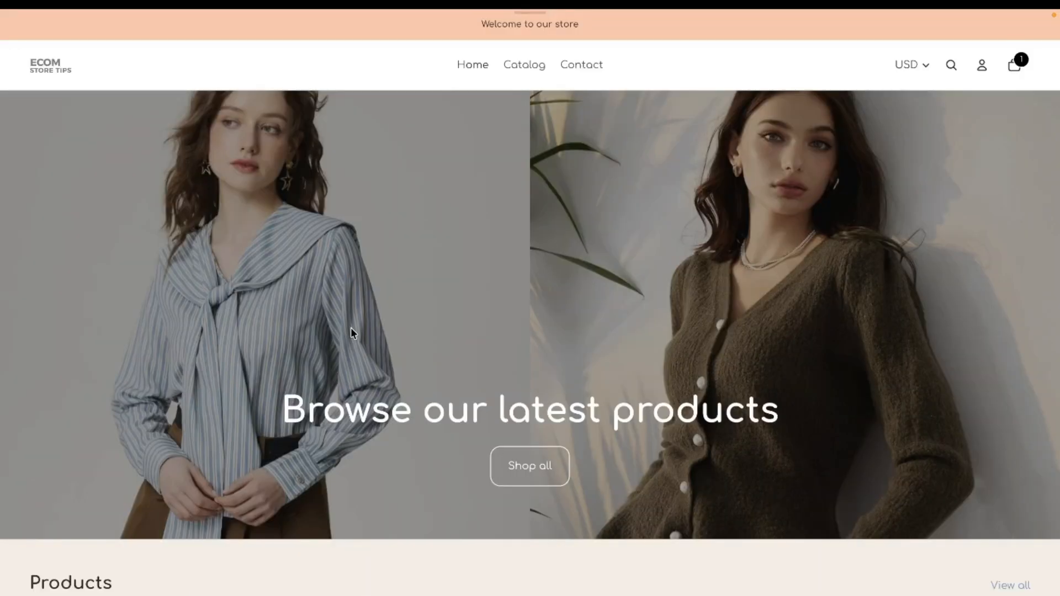
{"action": "scroll", "coordinate": [350, 327], "scroll_direction": "down", "scroll_amount": 10}
{"action": "left_click", "coordinate": [253, 537]}
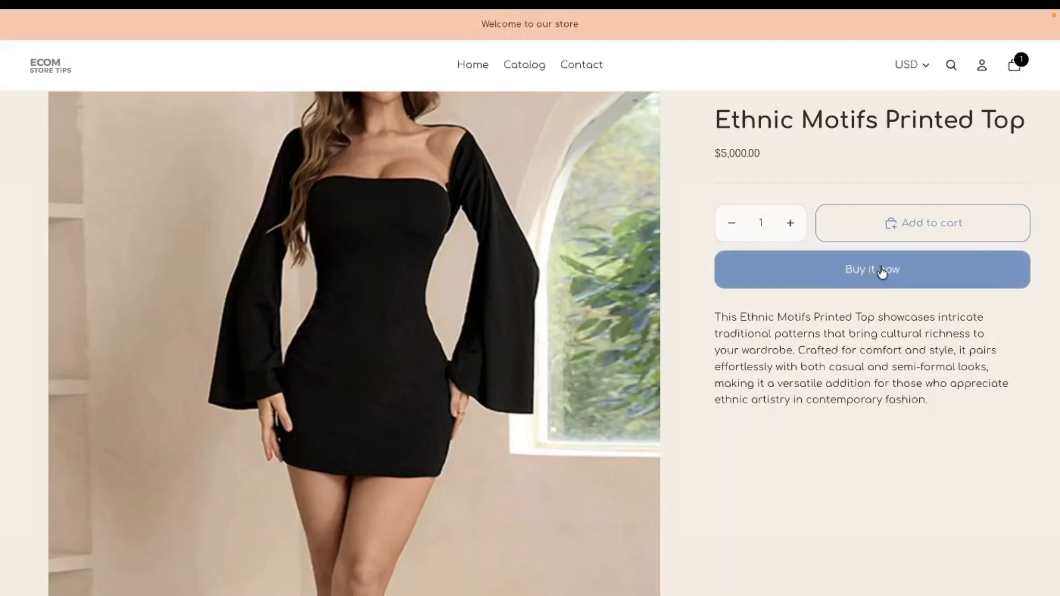
{"action": "left_click", "coordinate": [880, 267]}
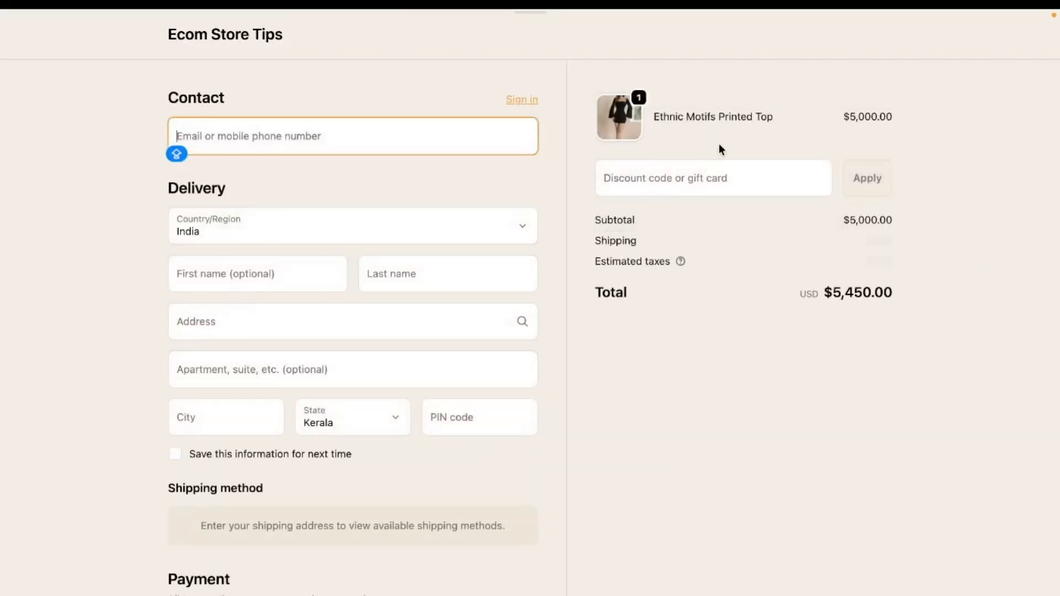
Step: Apply the discount code FLAT40%OFF to the Ethnic Motifs Printed Top order at checkout
{"action": "left_click", "coordinate": [707, 171]}
{"action": "key", "text": "ctrl+v"}
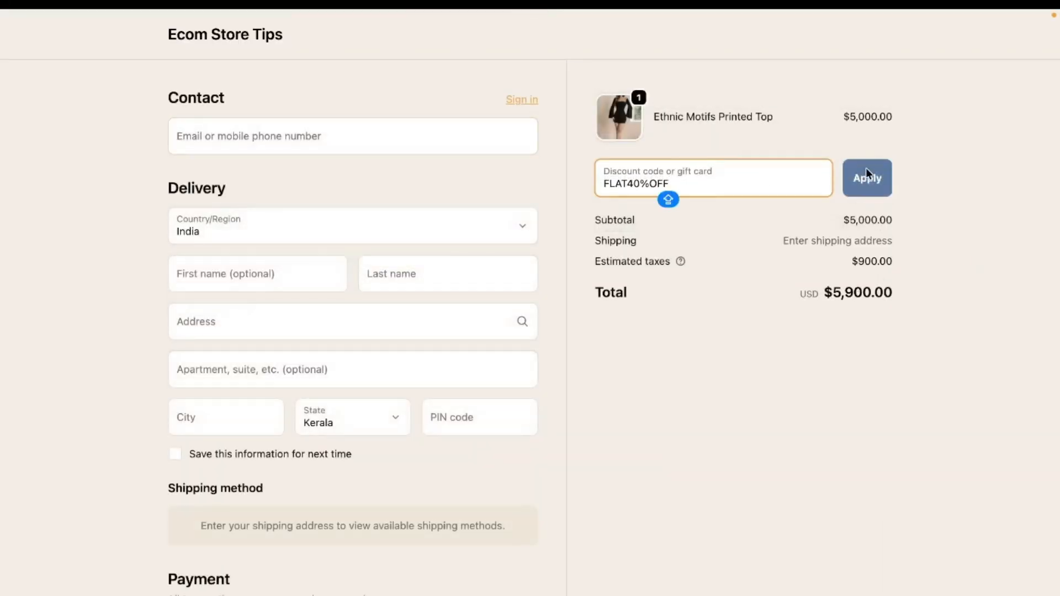
{"action": "left_click", "coordinate": [866, 174]}
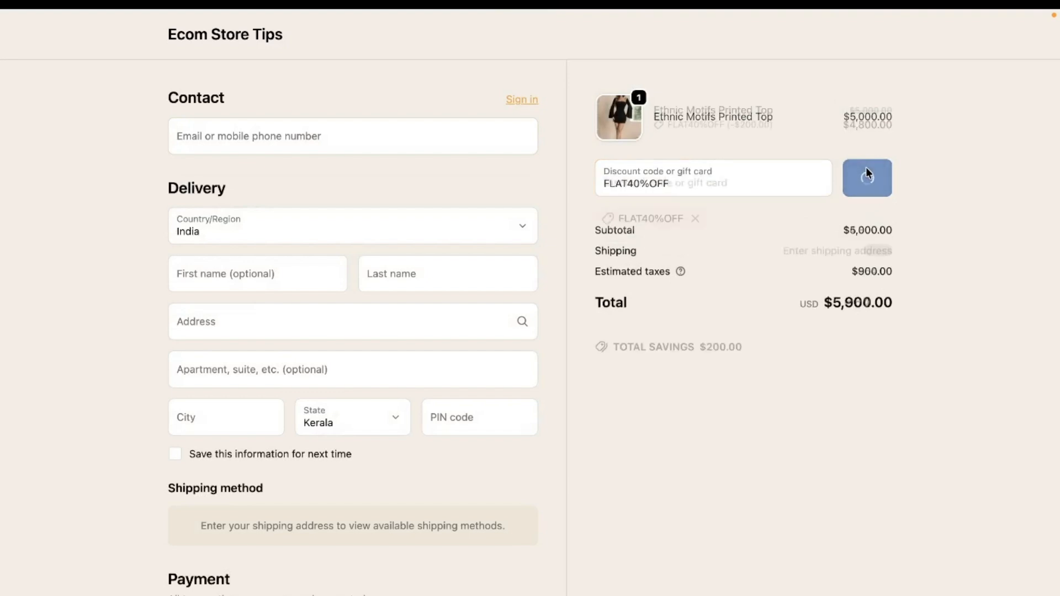